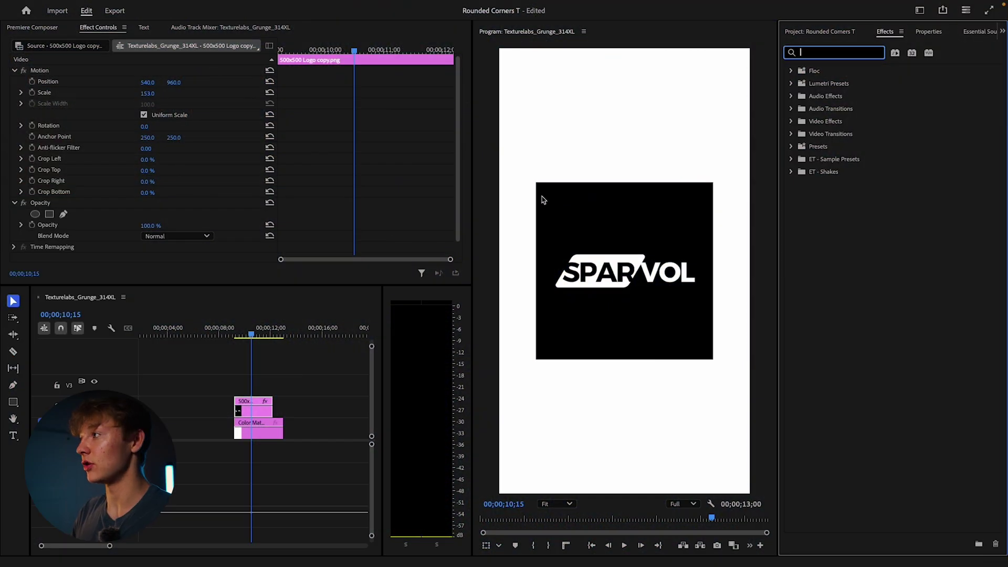
Search the effects for "Rou" and apply Roughen Edges to the 500x500 logo clip, keeping the Roughen edge type.
type("Rou")
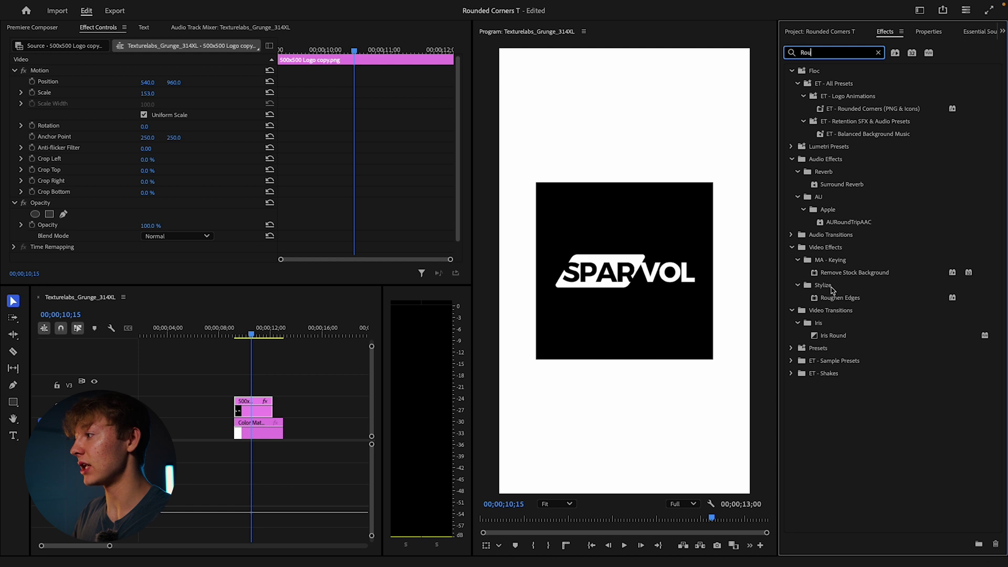
left_click(820, 289)
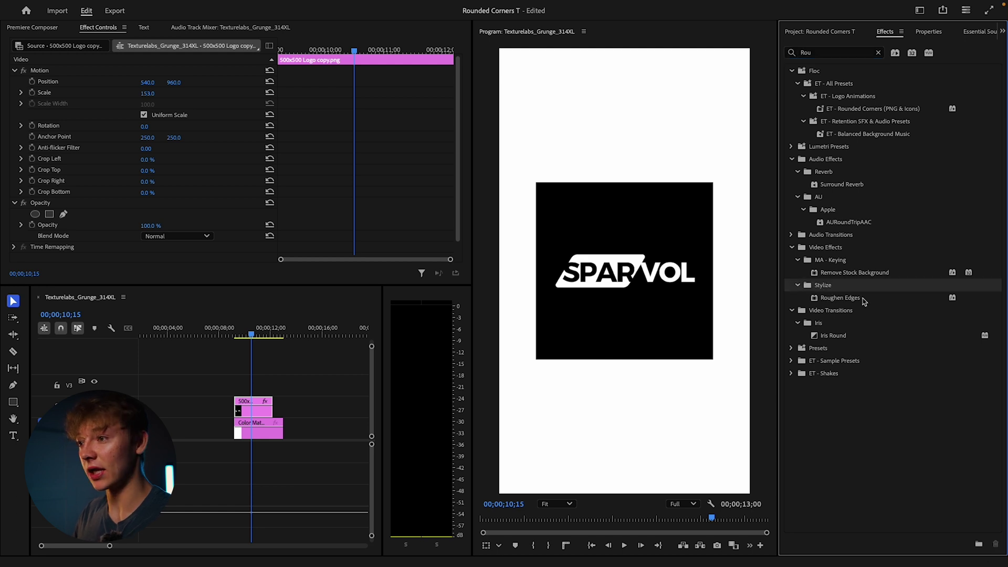
left_click_drag(864, 301, 253, 408)
scroll(198, 216, "down", 5)
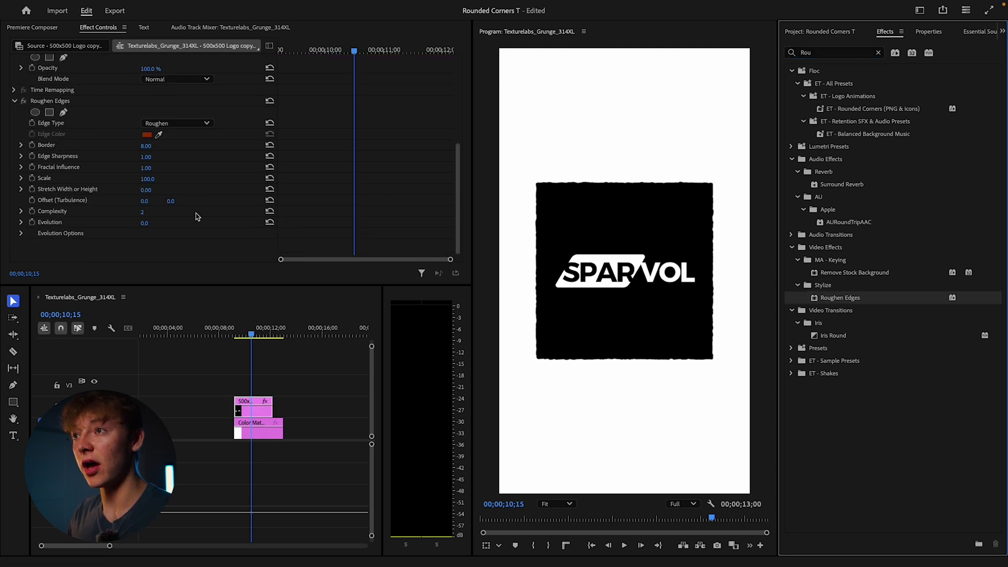
left_click(164, 124)
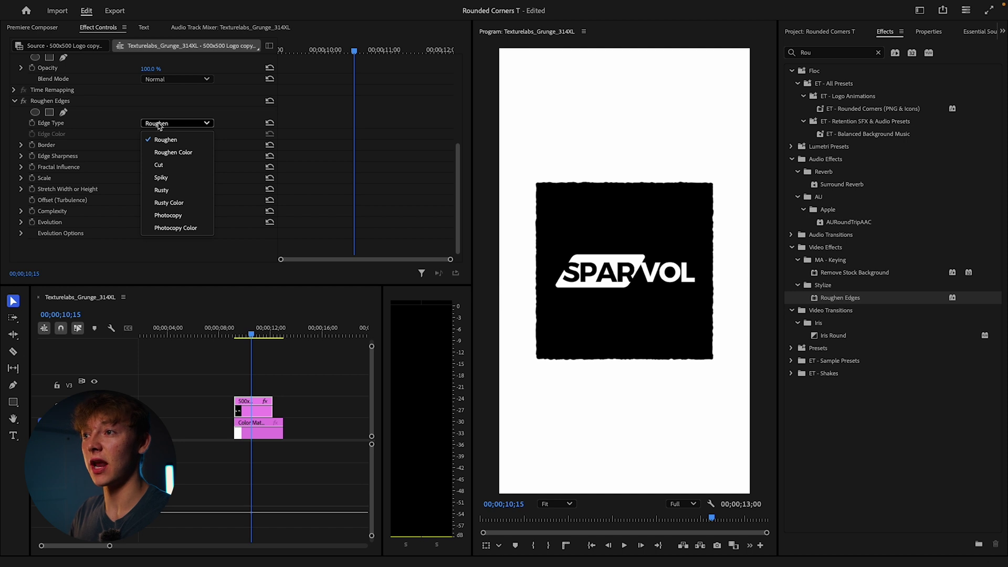
left_click(249, 148)
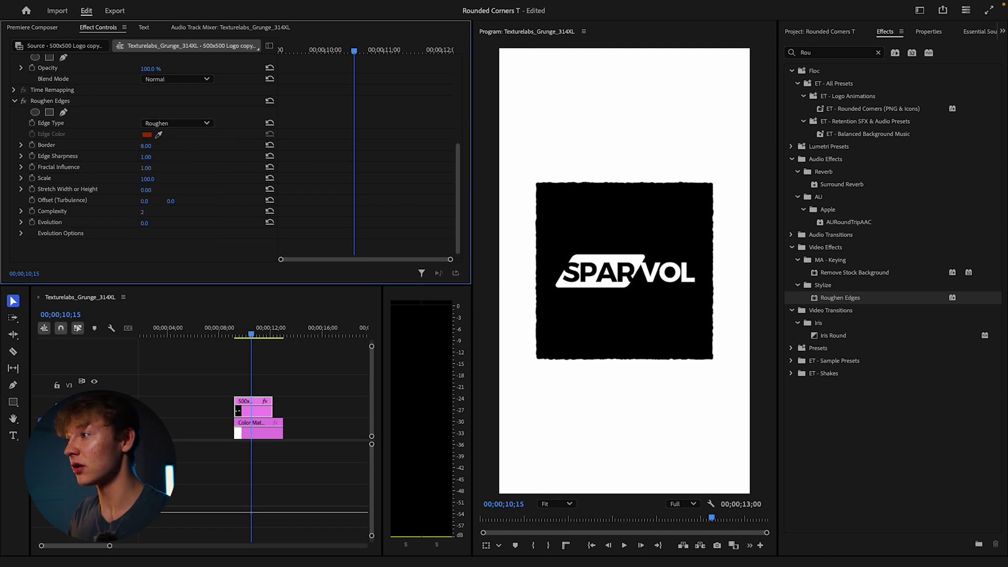
Set the logo clip's Roughen Edges border to 133 and its fractal influence to 0.
left_click_drag(146, 146, 212, 146)
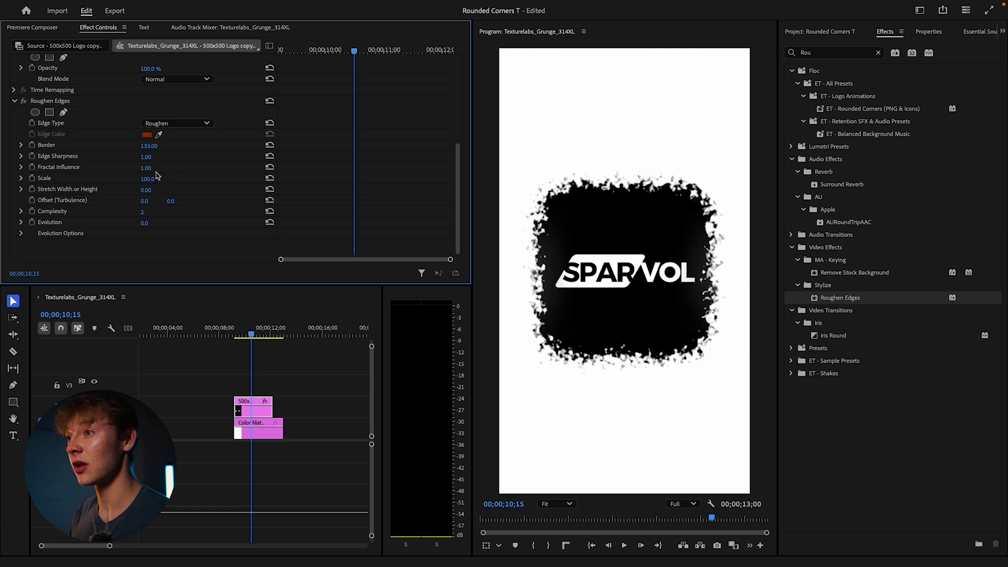
left_click_drag(144, 169, 91, 169)
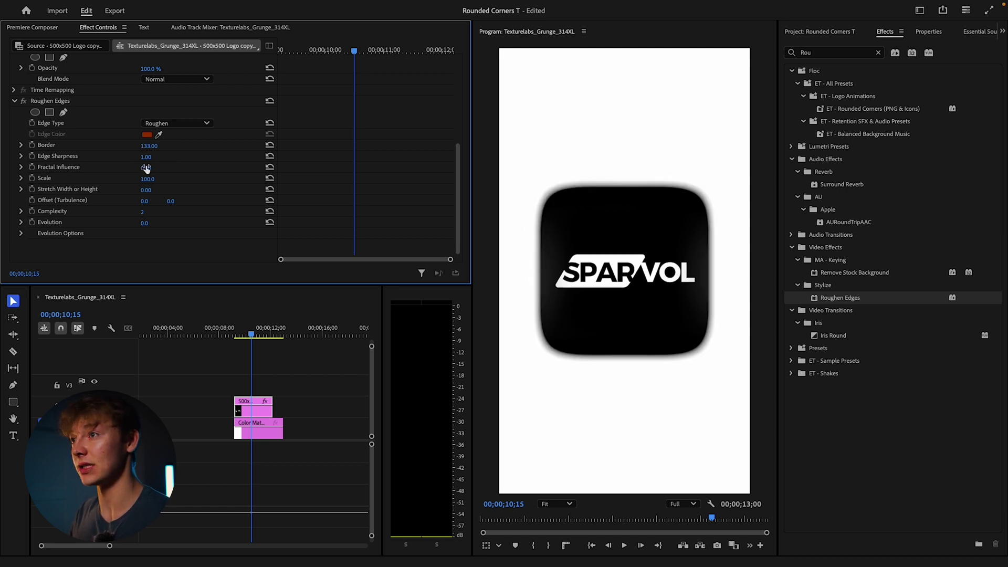
scroll(53, 146, "up", 10)
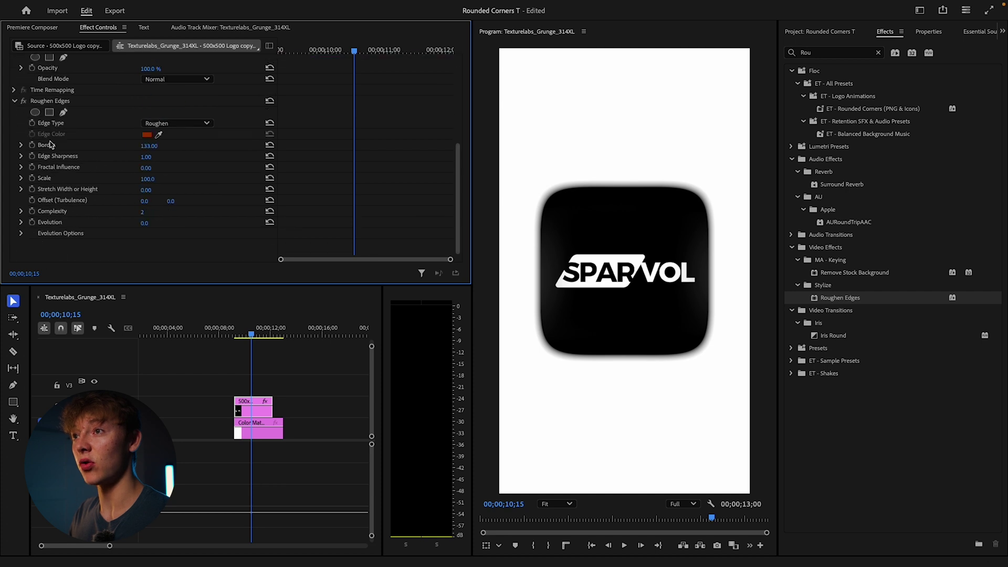
scroll(53, 145, "down", 5)
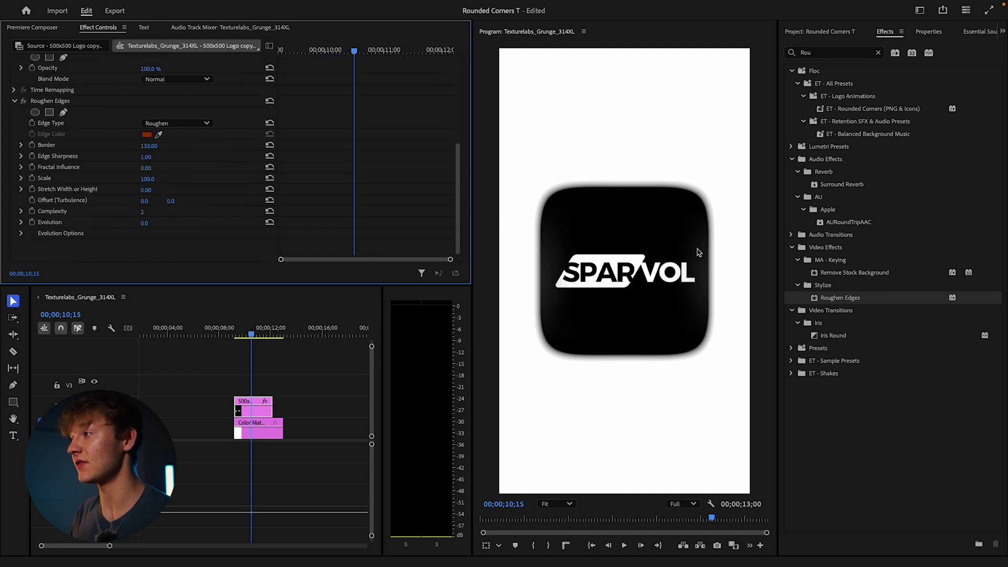
Set the Roughen Edges edge sharpness to 10 on the logo clip.
scroll(688, 241, "up", 2)
scroll(618, 212, "down", 2)
scroll(583, 205, "up", 3)
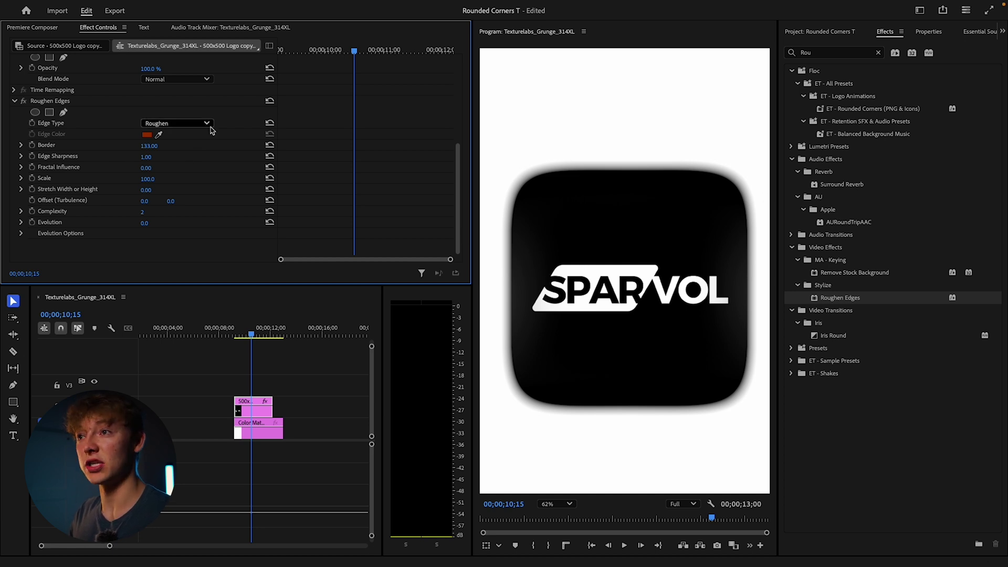
left_click_drag(154, 157, 203, 157)
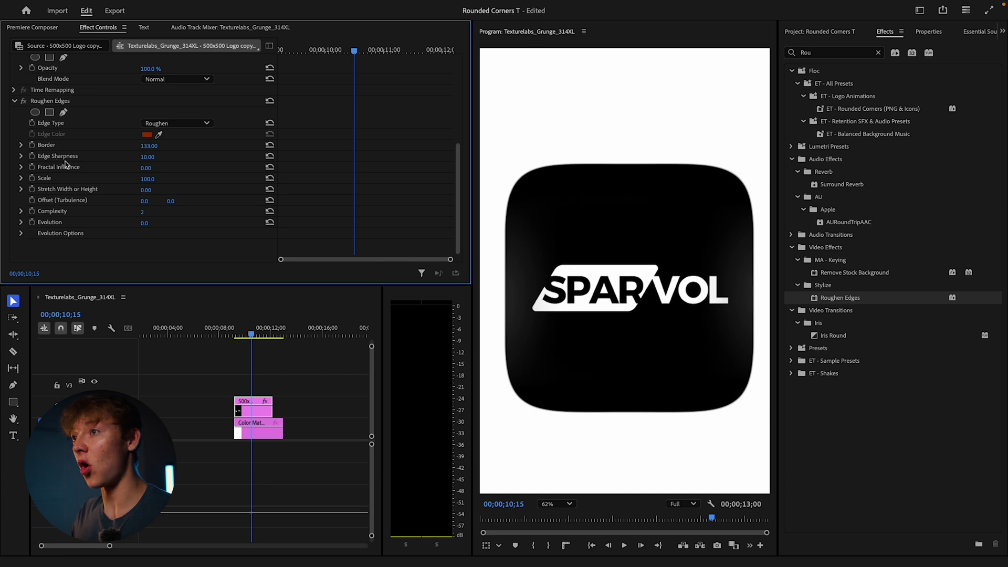
mouse_move(148, 157)
left_mouse_down()
mouse_move(96, 156)
mouse_move(148, 157)
left_mouse_up()
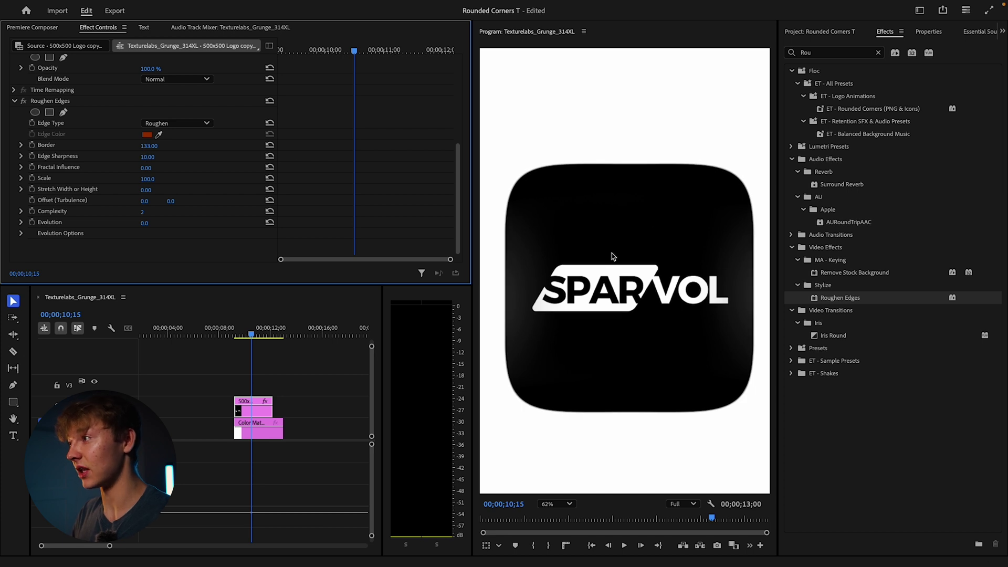
scroll(610, 247, "down", 3)
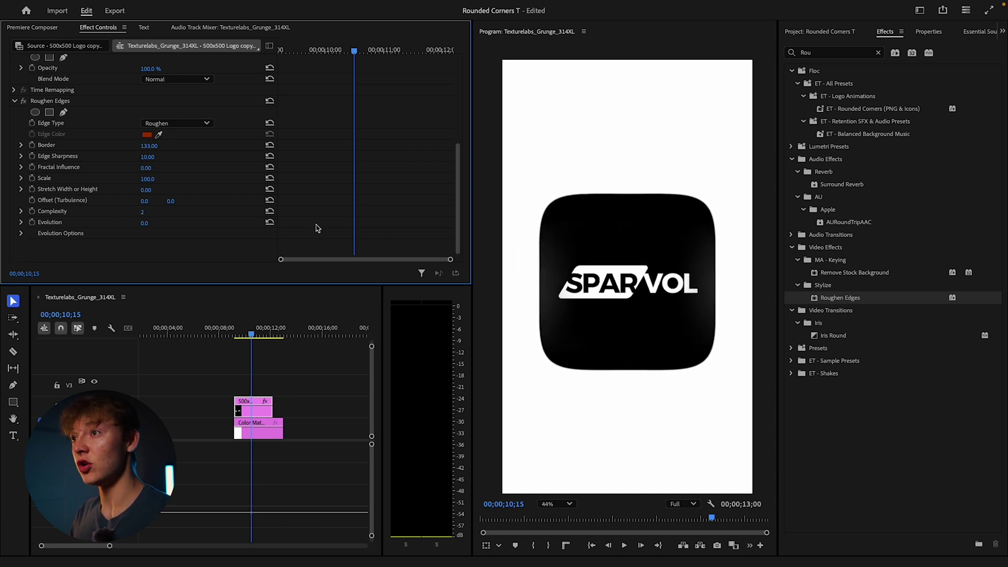
Try Roughen Edges border values of 86 and 411 on the logo clip, and settle on 39.
left_click(149, 146)
type("8")
key("Return")
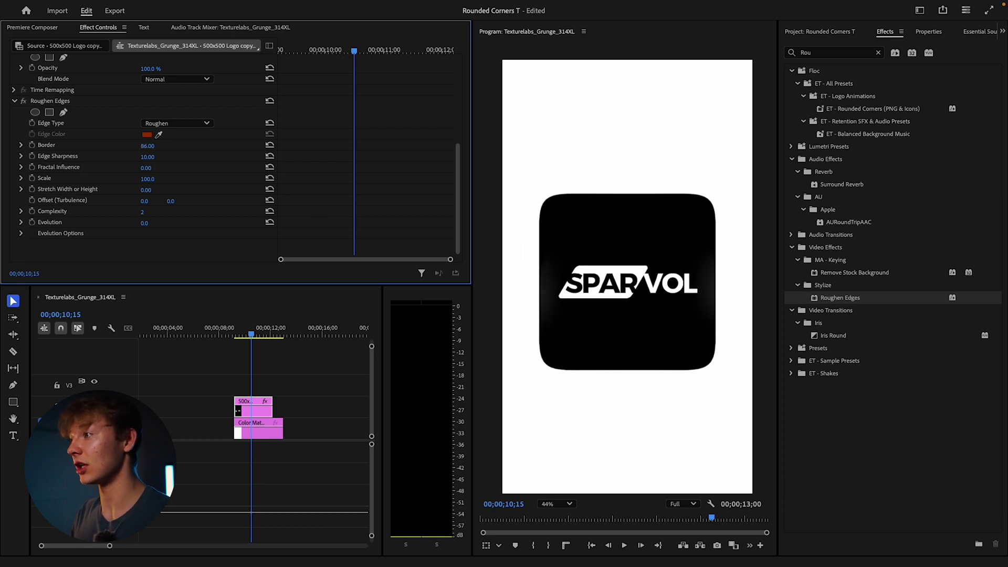
left_click_drag(146, 146, 358, 146)
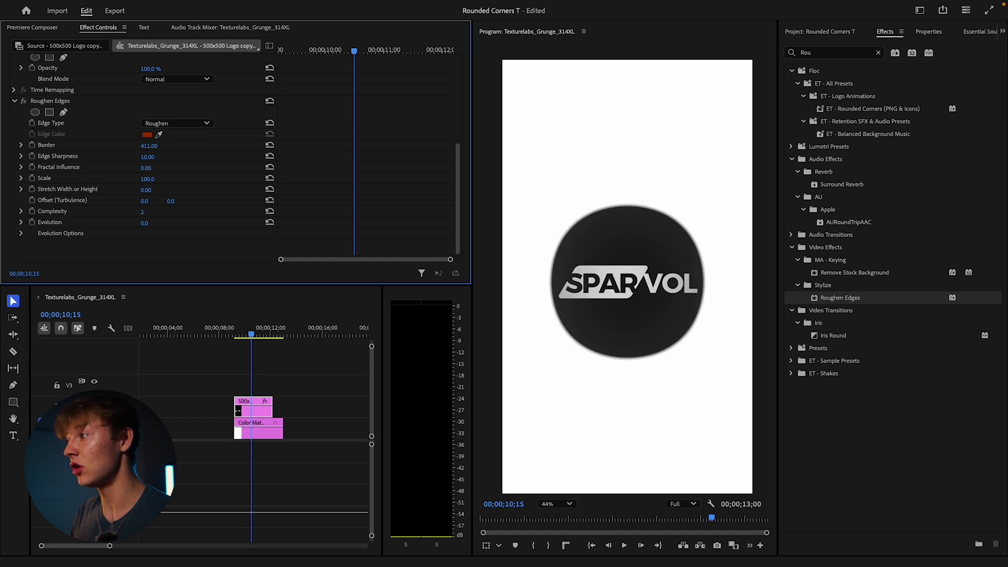
left_click_drag(357, 146, 152, 146)
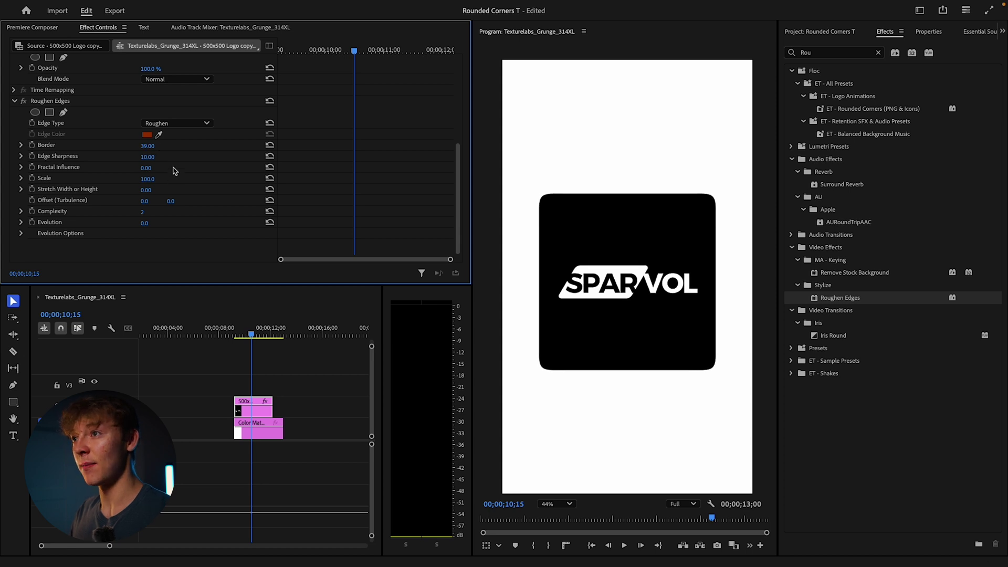
left_click(99, 149)
left_click(231, 171)
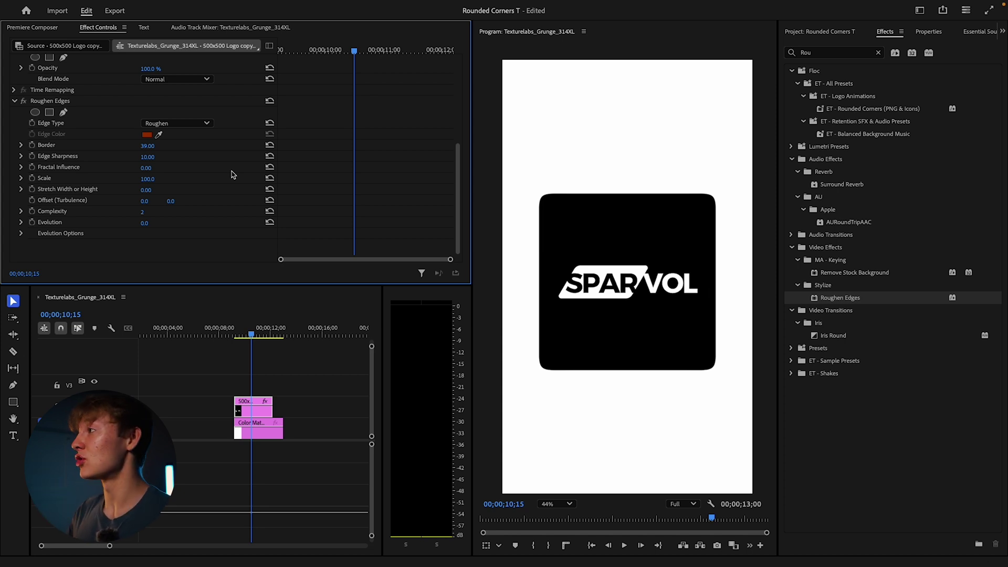
Clear the effects search and examine the ET - Logo Animations and ET - Text Animations presets in the Floc folder.
left_click(877, 53)
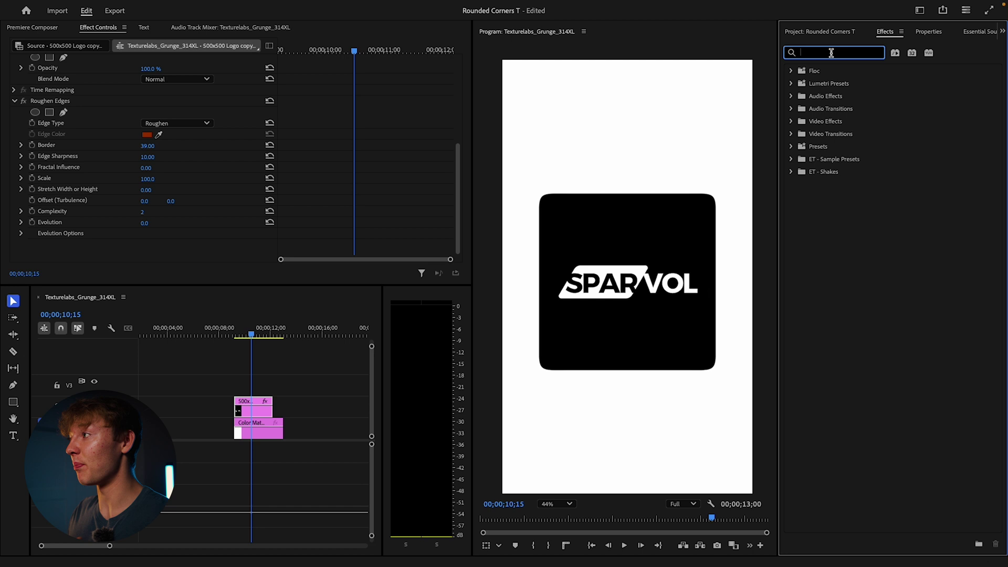
left_click(791, 71)
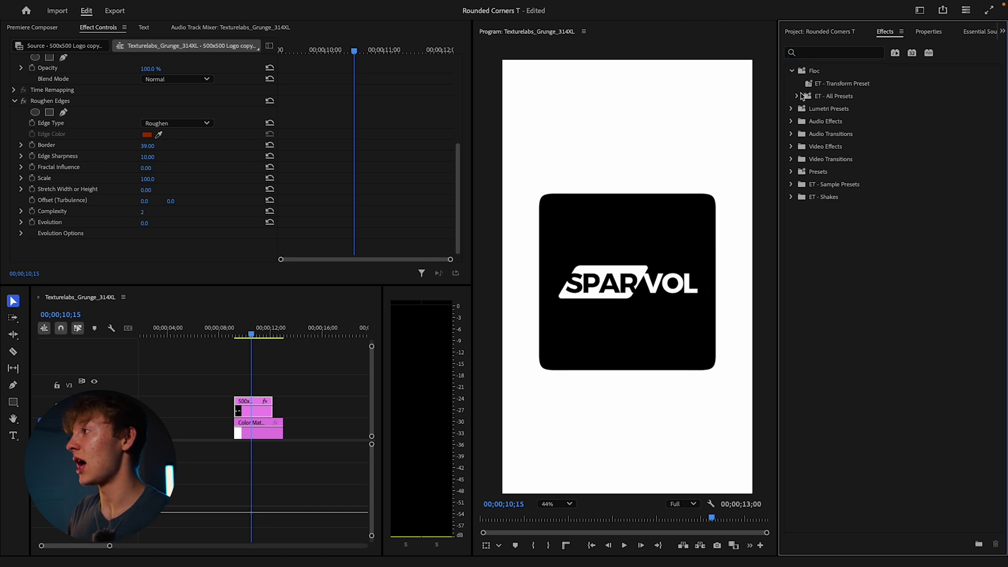
left_click(797, 96)
left_click(803, 109)
scroll(834, 164, "down", 3)
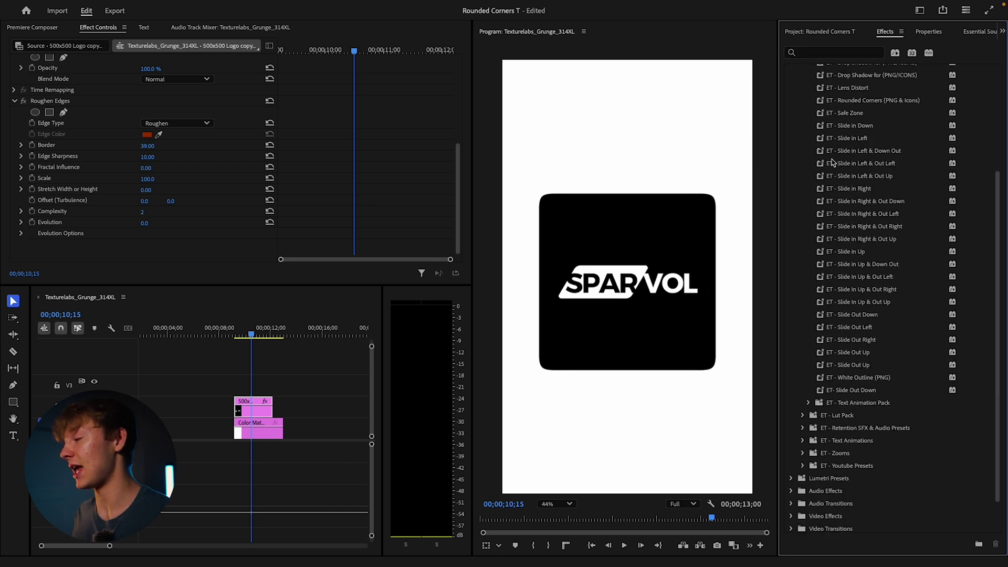
scroll(835, 163, "up", 3)
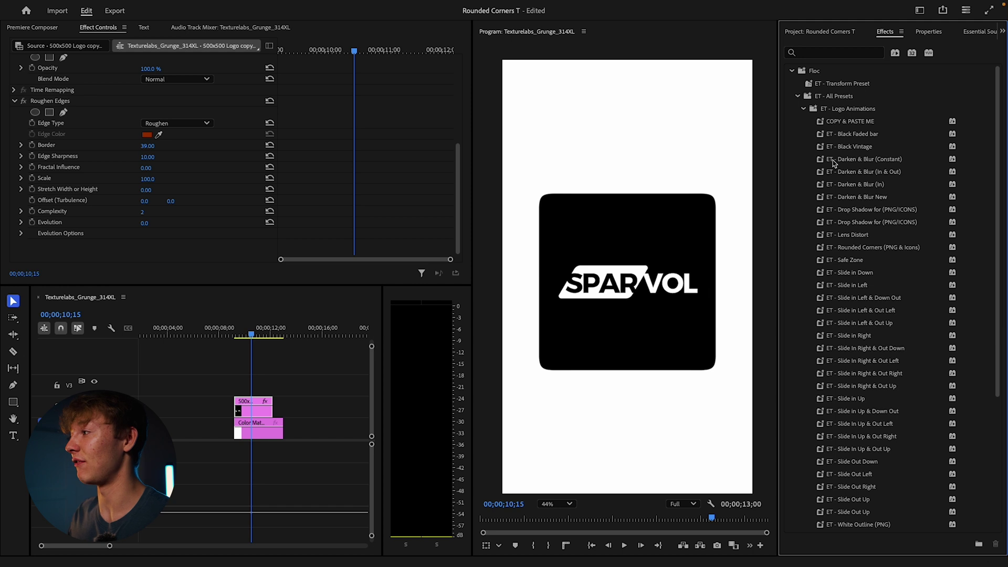
left_click(803, 109)
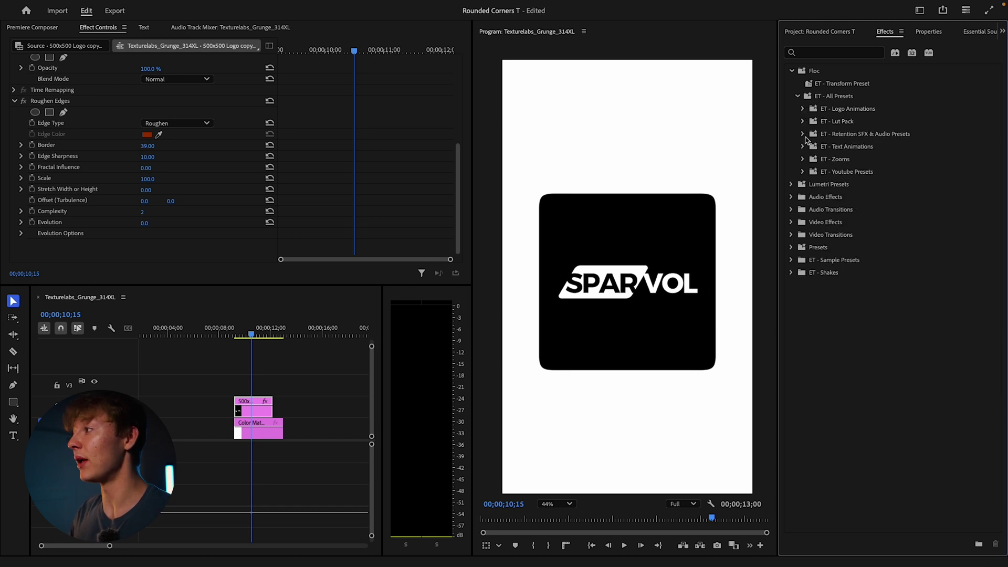
left_click(801, 147)
scroll(819, 179, "down", 1)
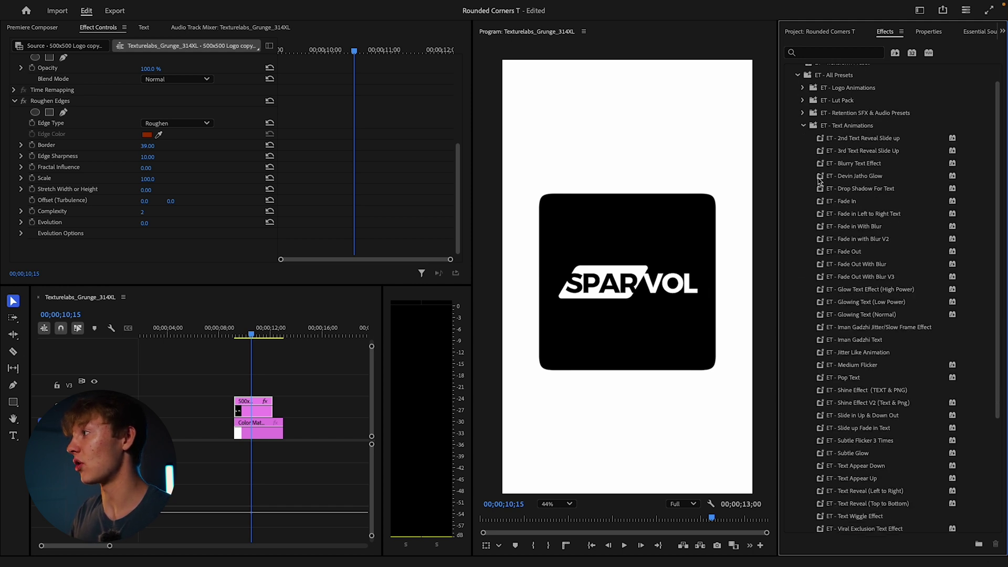
scroll(850, 137, "down", 2)
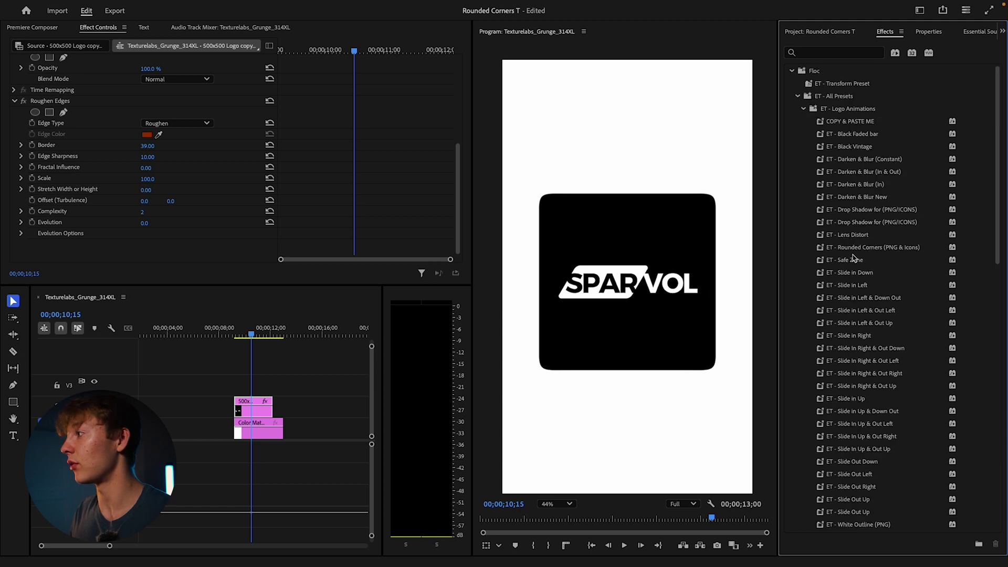
Replace the logo clip's Roughen Edges effect with the ET - Rounded Corners (PNG & Icons) preset and slightly reduce its border.
left_click(852, 251)
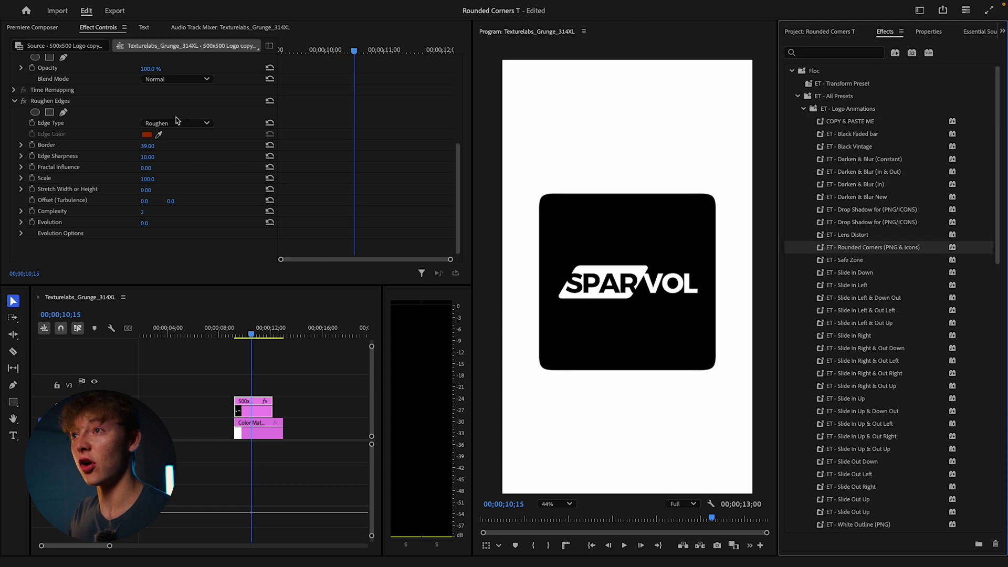
left_click(109, 114)
key("Delete")
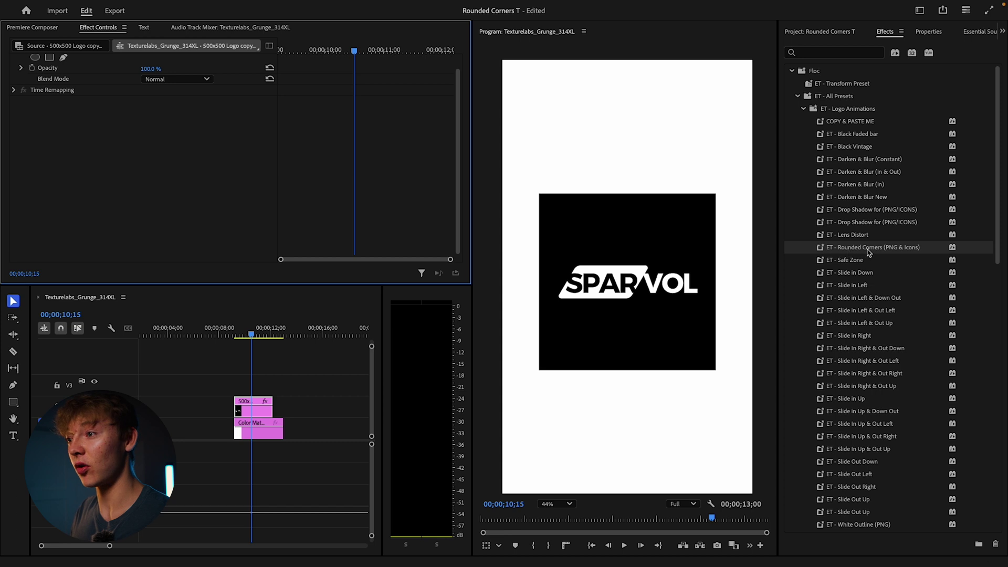
left_click_drag(868, 253, 255, 407)
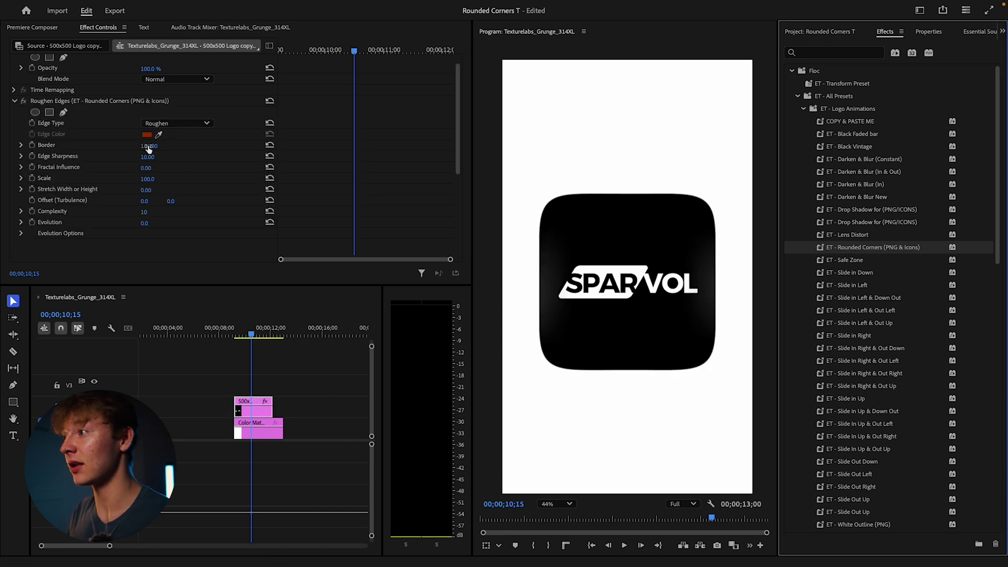
left_click_drag(148, 145, 131, 146)
left_click(303, 385)
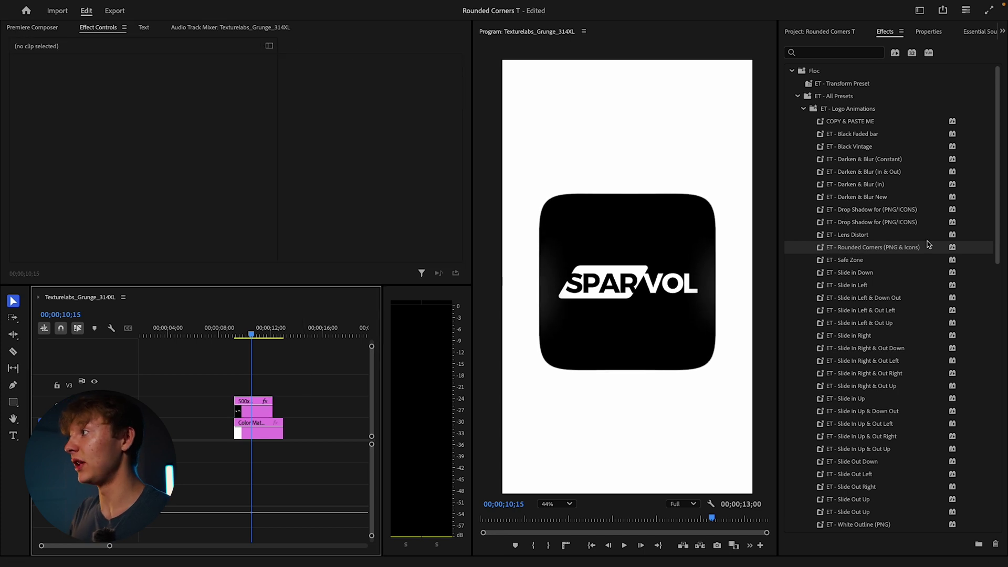
Apply the ET - Iman Gadzhi Text preset to the logo clip and move the logo to position 501.4, 839.7.
left_click(803, 110)
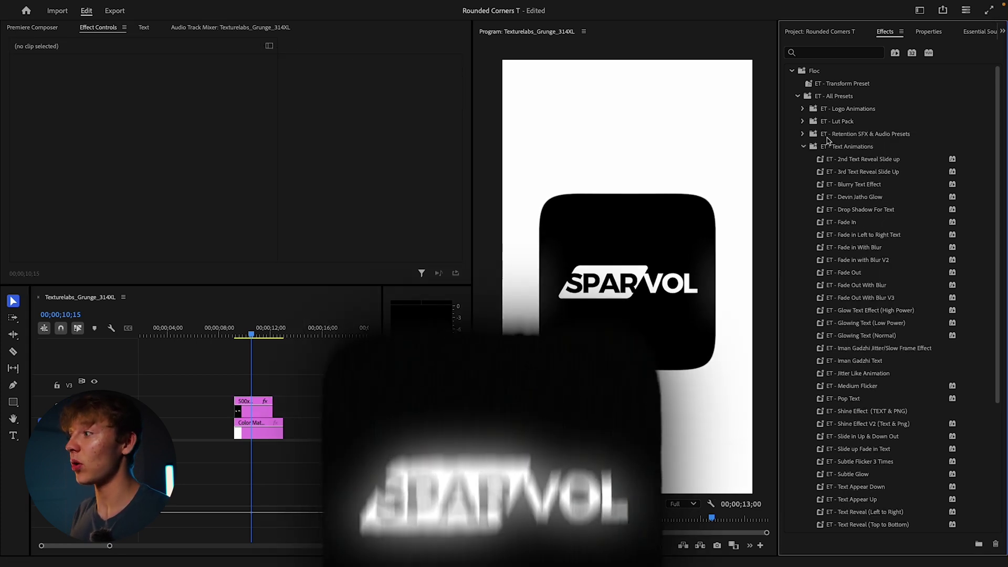
scroll(884, 263, "down", 5)
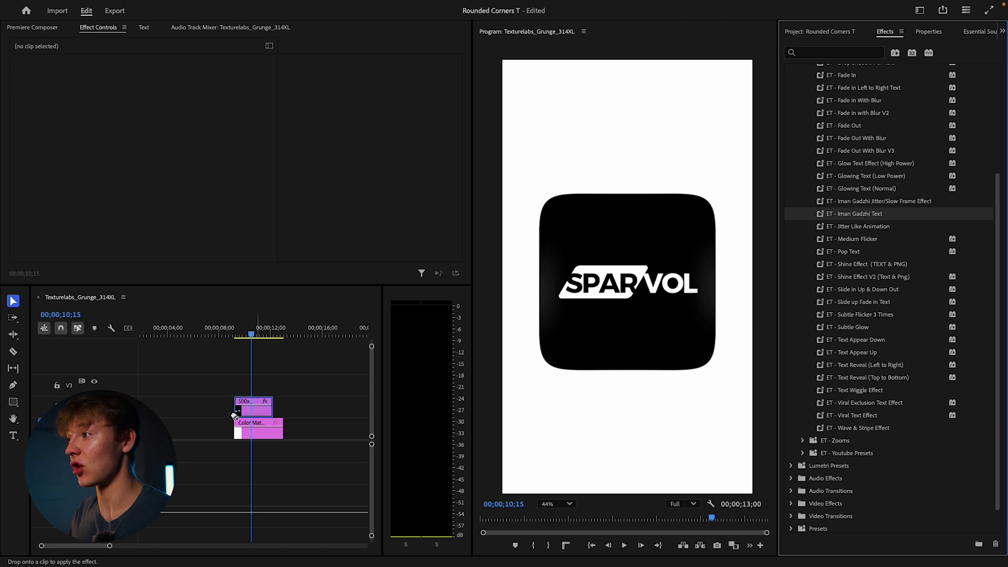
left_click(266, 411)
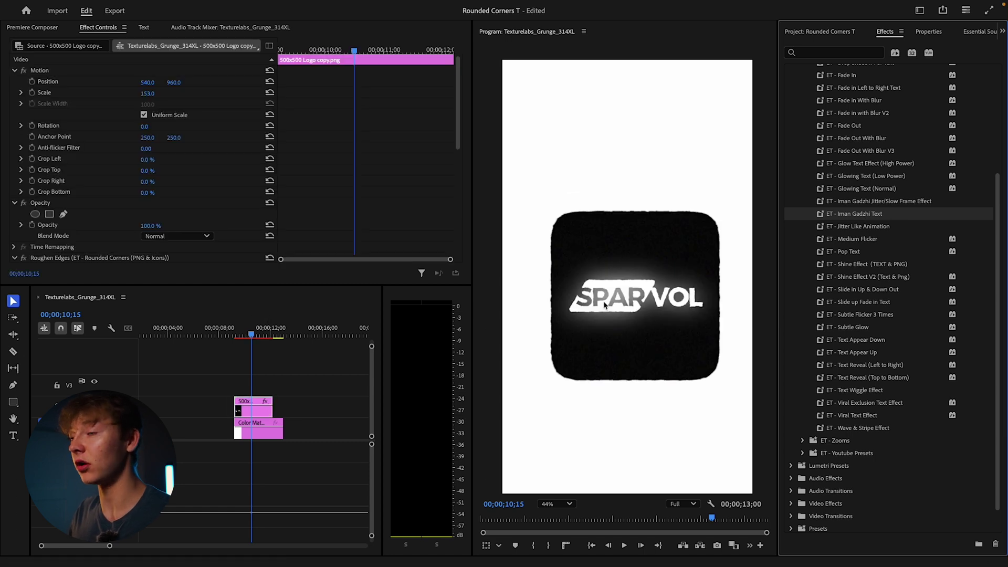
left_click(89, 83)
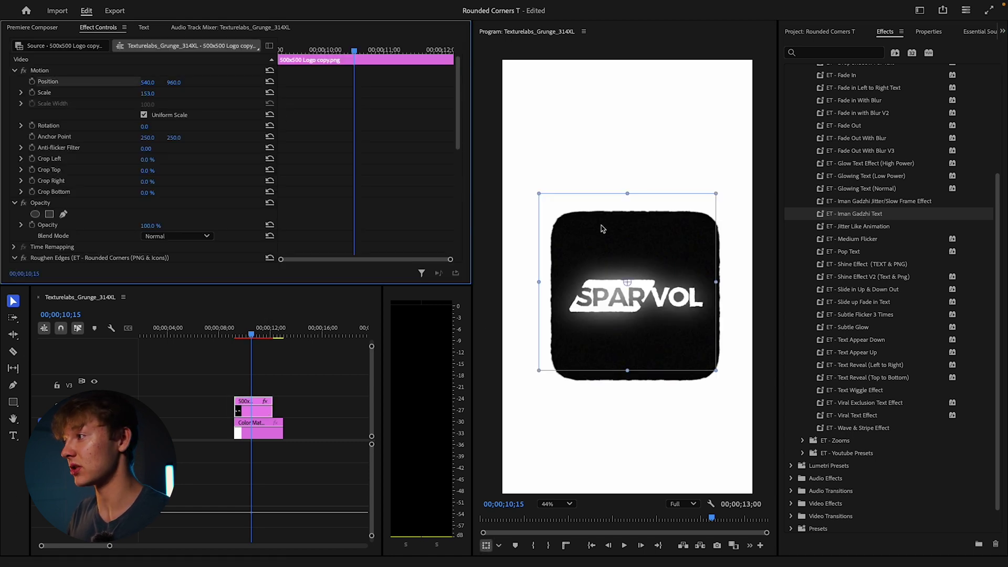
mouse_move(603, 229)
left_mouse_down()
mouse_move(593, 220)
mouse_move(603, 210)
left_mouse_up()
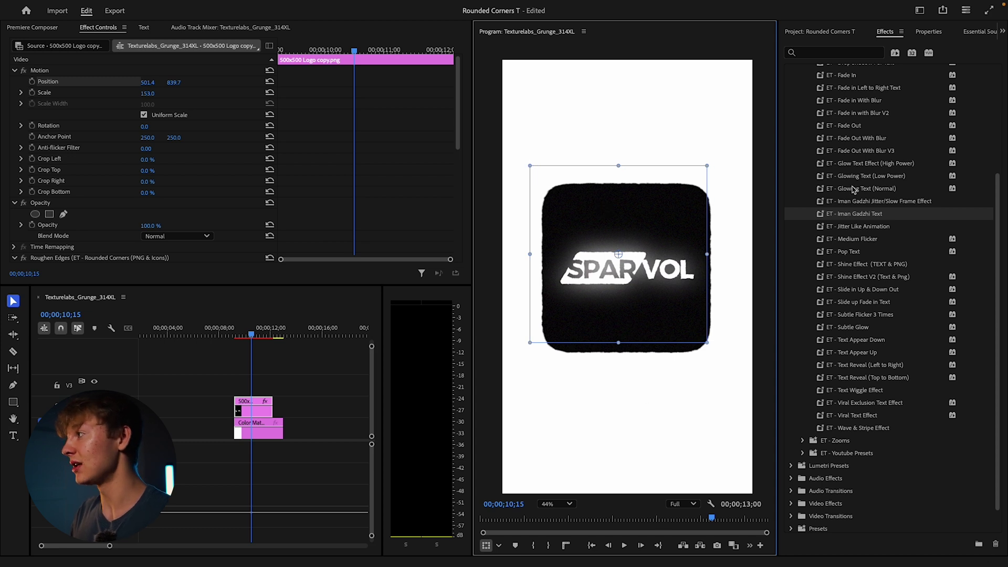
Apply the ET - Slide in Up & Down Out preset from the logo animations to the logo clip.
scroll(854, 190, "up", 5)
left_click(804, 147)
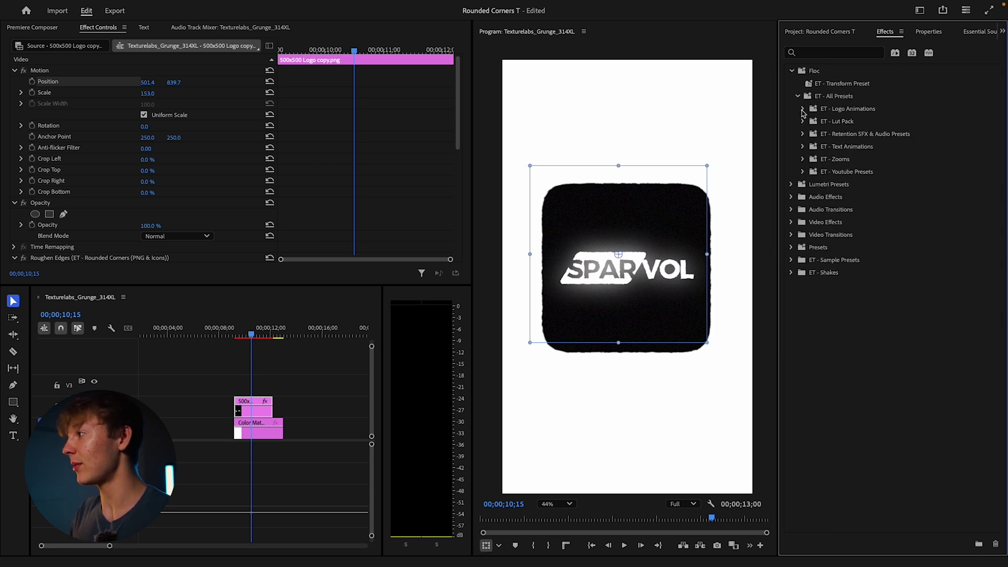
left_click(802, 109)
scroll(844, 209, "down", 10)
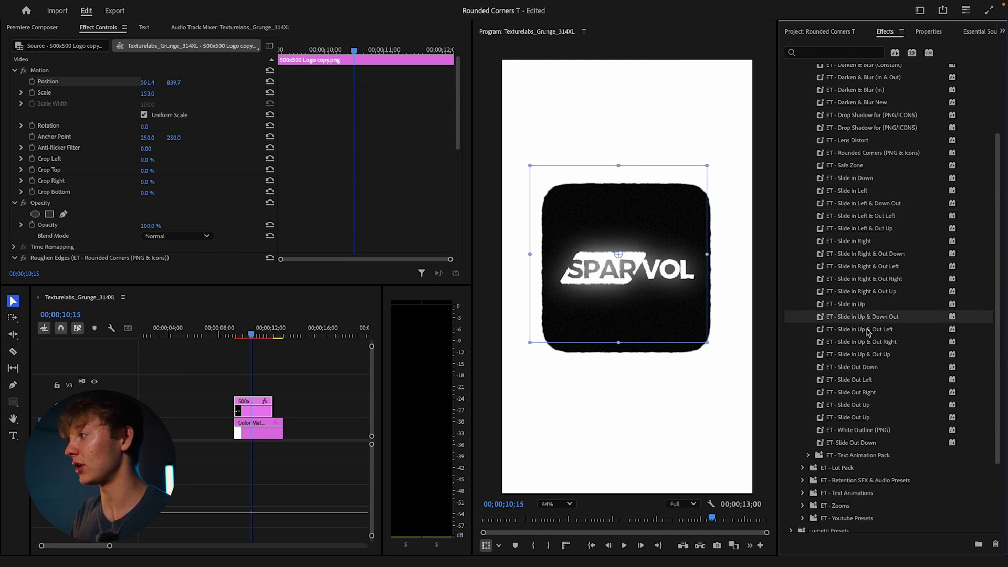
left_click_drag(886, 317, 257, 406)
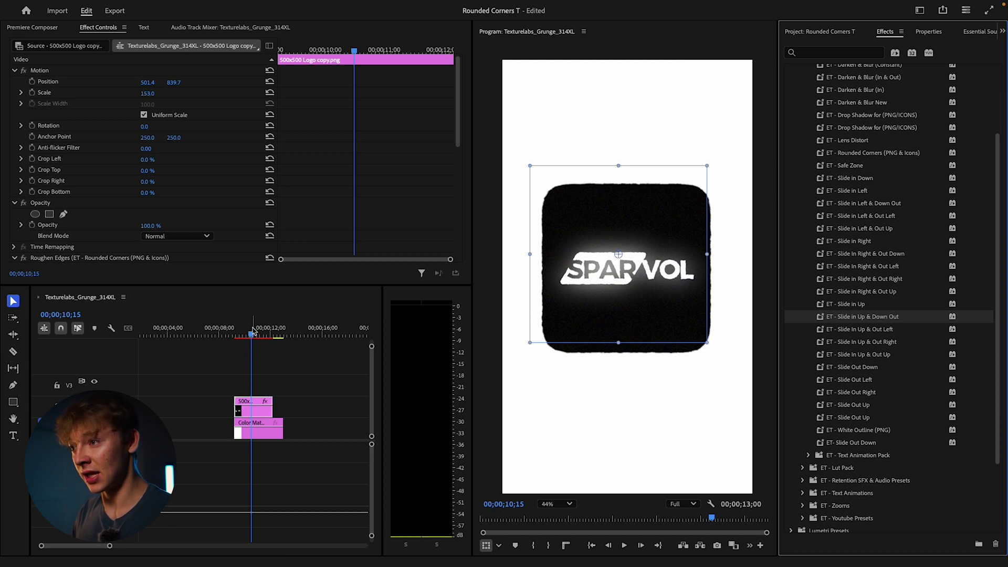
Play the logo animation from just before the clip starts and scrub back through it to review the motion.
left_click_drag(251, 335, 234, 339)
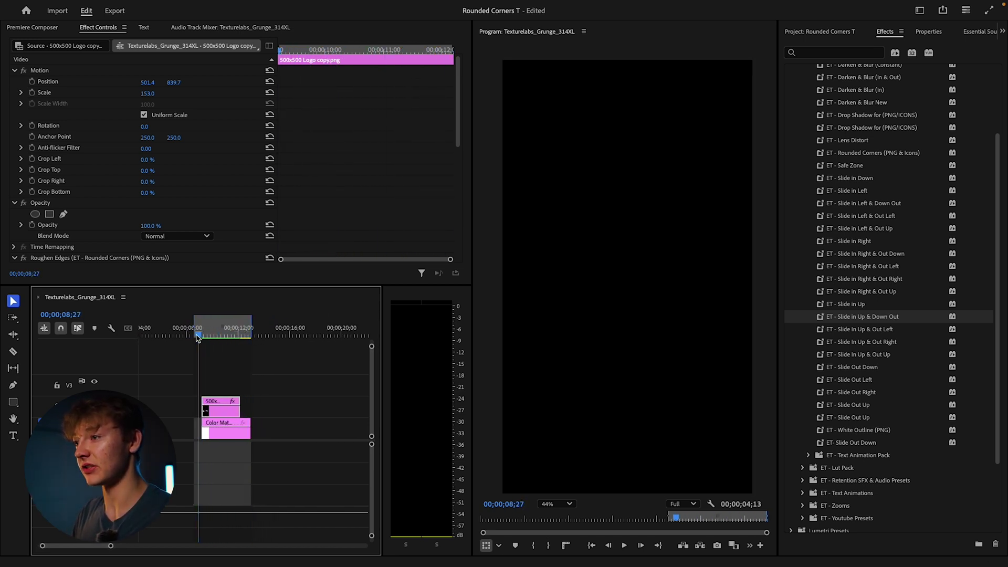
key("space")
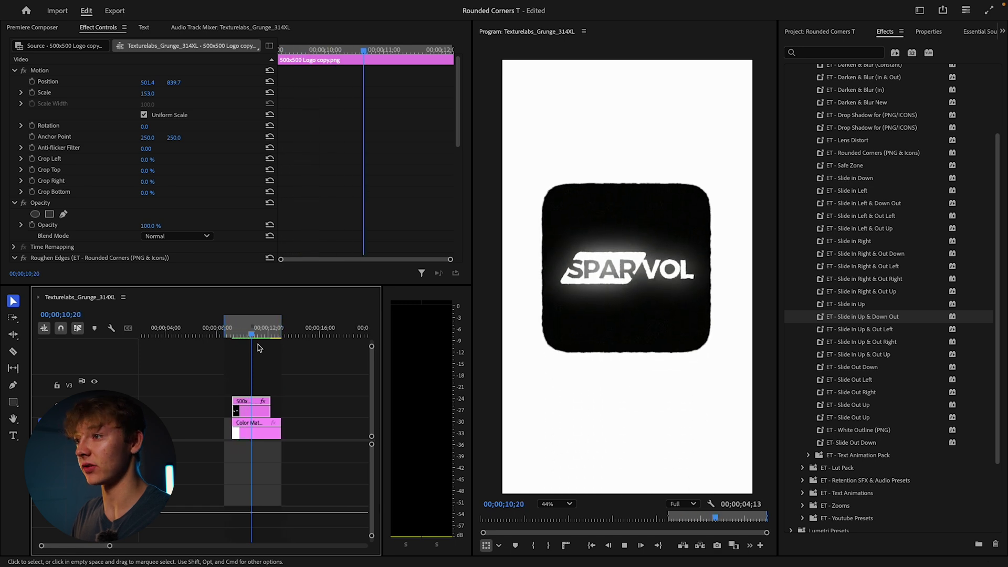
left_click(252, 336)
left_click_drag(253, 336, 230, 338)
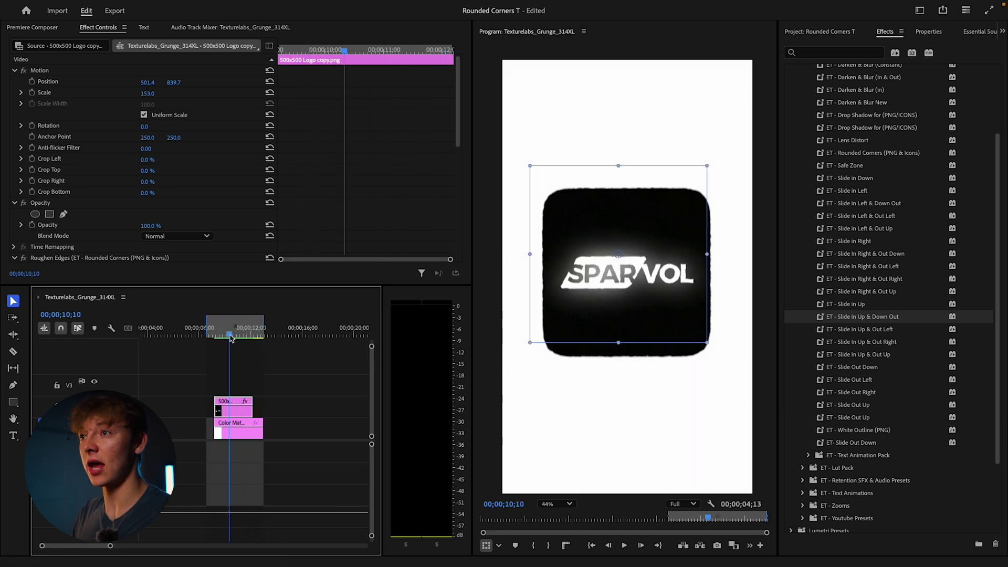